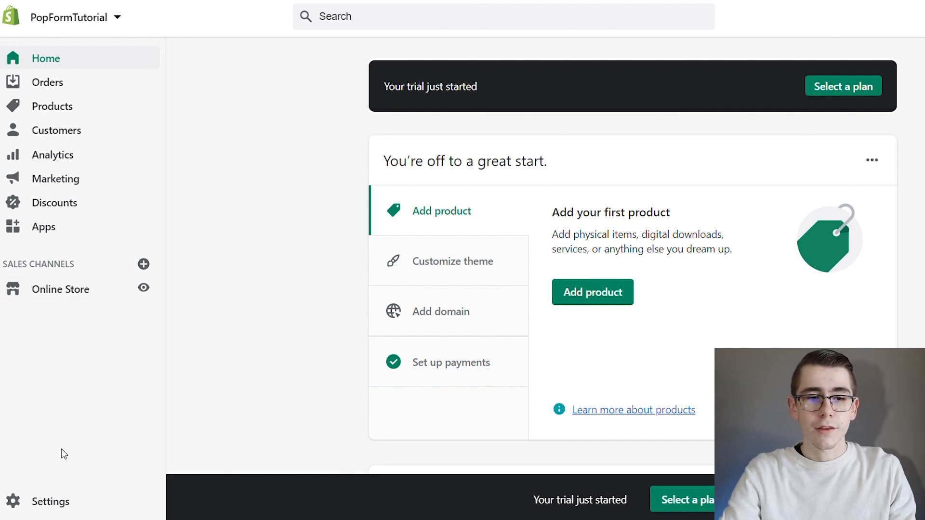
# In the store's checkout settings, enable preselecting the email marketing sign-up option and save the change
pyautogui.click(59, 501)
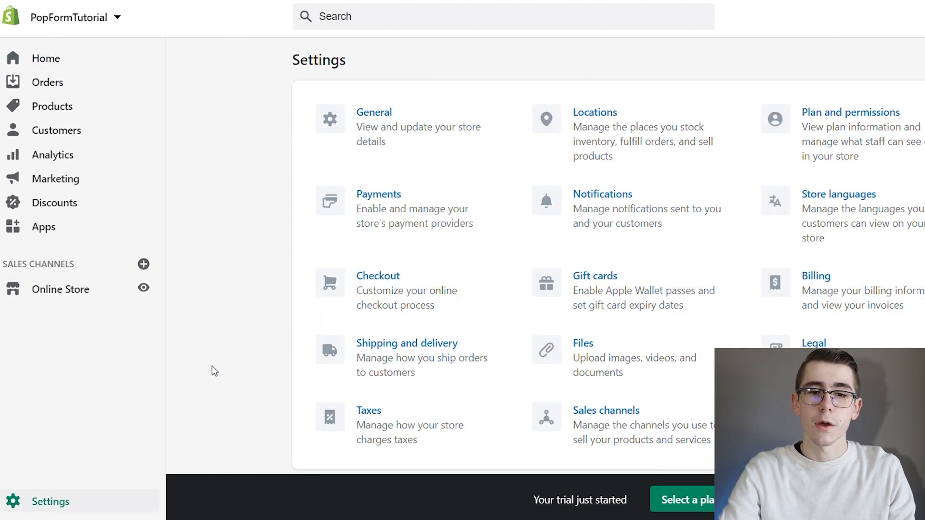
pyautogui.click(390, 291)
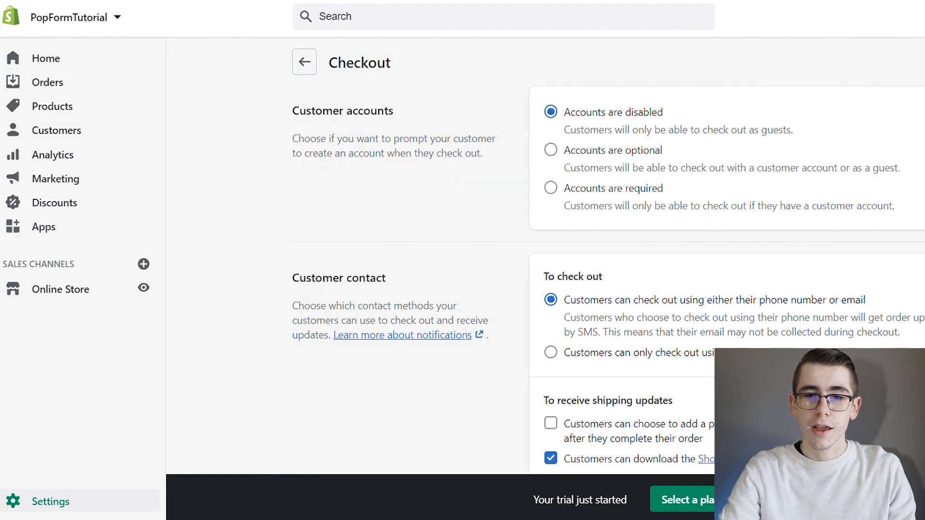
pyautogui.scroll(-12, 544, 256)
pyautogui.scroll(-10, 545, 255)
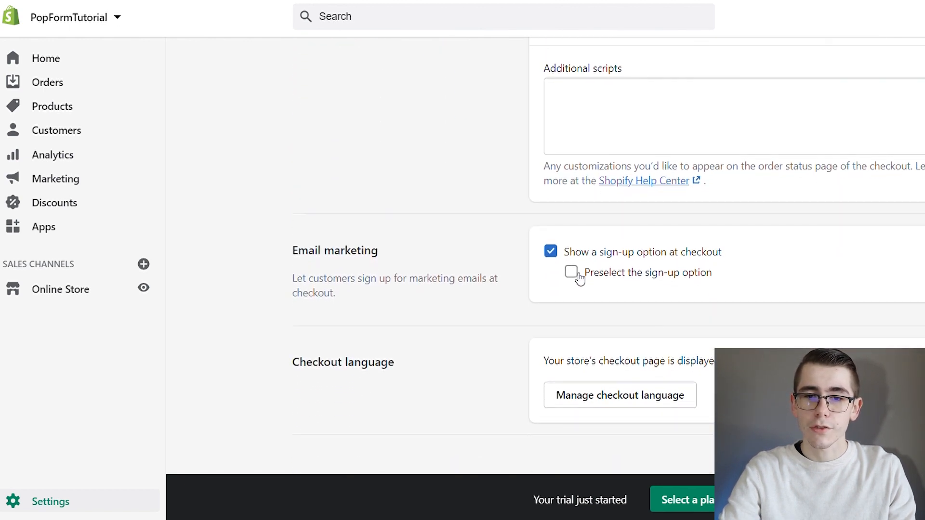
pyautogui.click(573, 274)
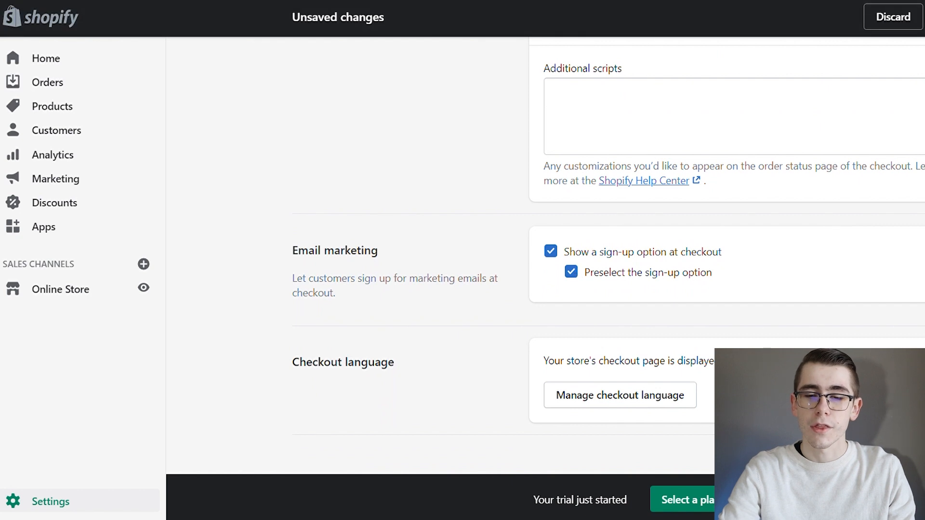
pyautogui.hotkey('ctrl', 's')
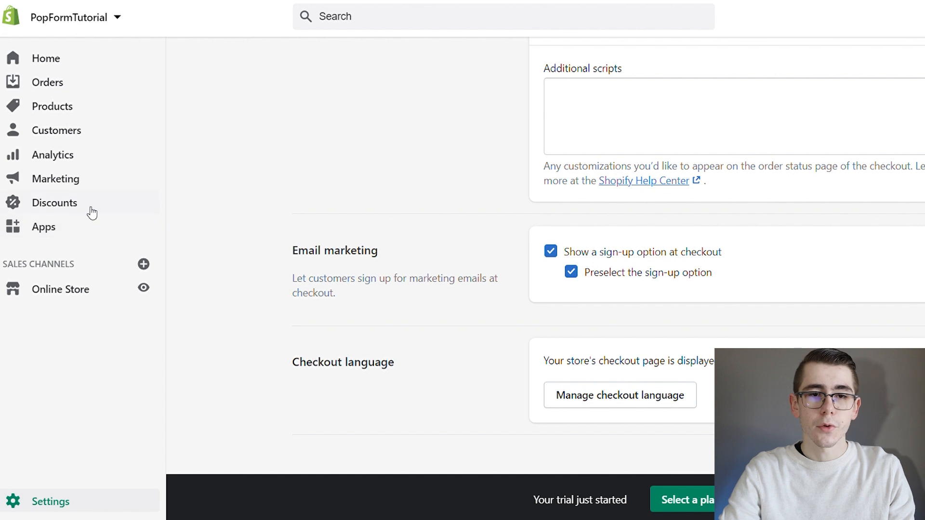
# Start a new percentage discount code named Save10 with a discount value of 10%
pyautogui.click(60, 203)
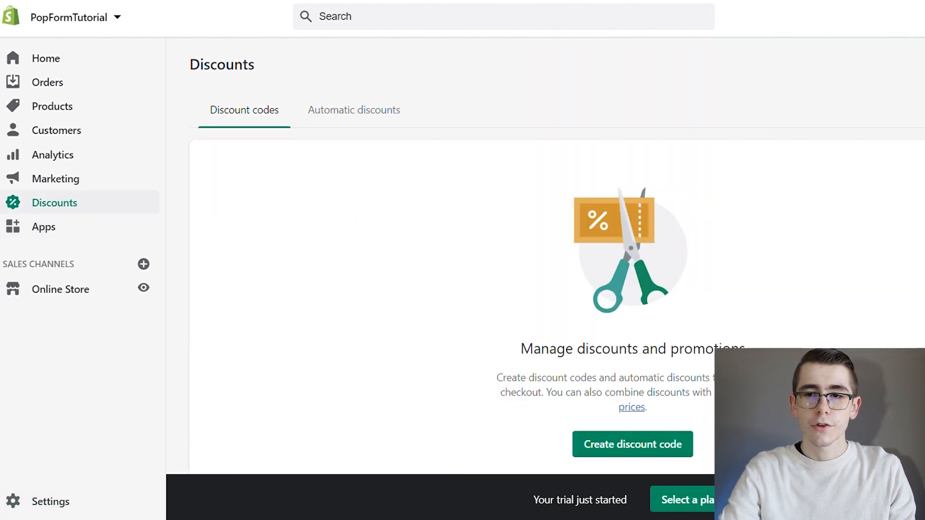
pyautogui.click(633, 444)
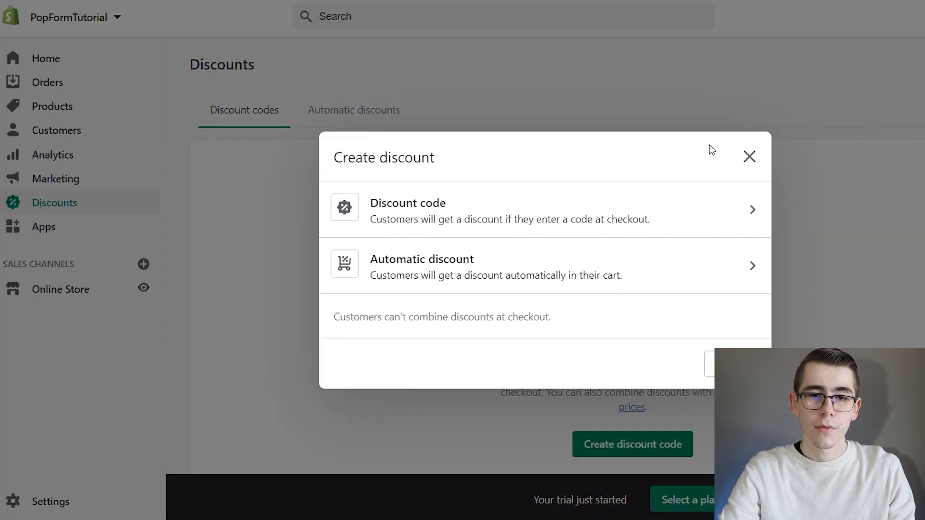
pyautogui.click(473, 212)
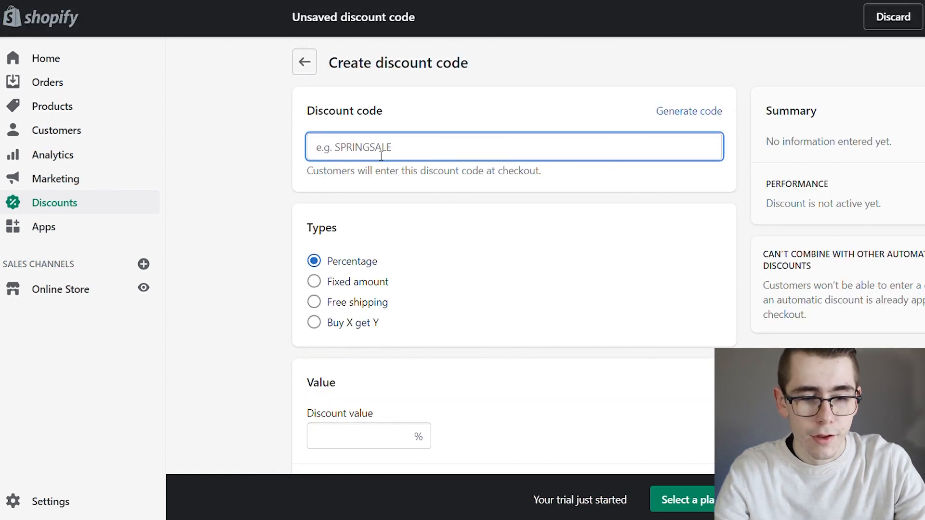
pyautogui.write('Save10')
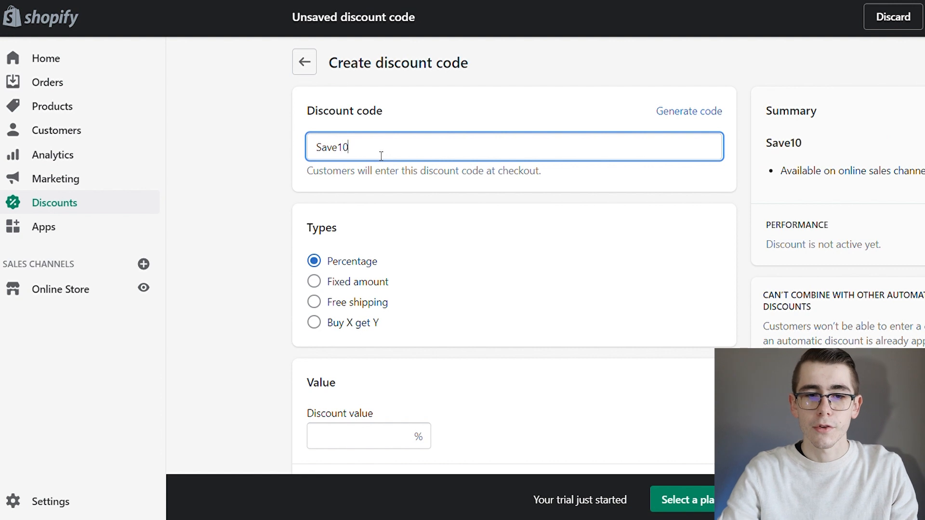
pyautogui.click(353, 448)
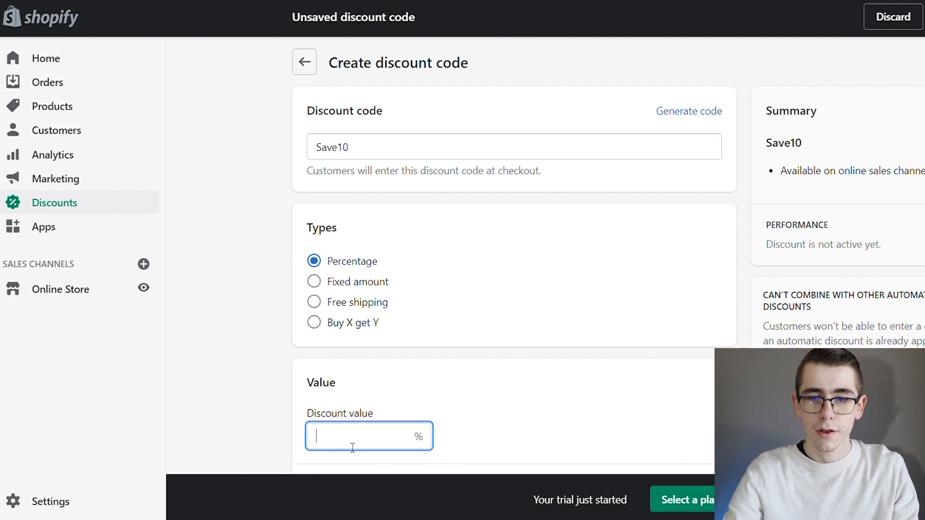
pyautogui.write('10')
pyautogui.click(548, 353)
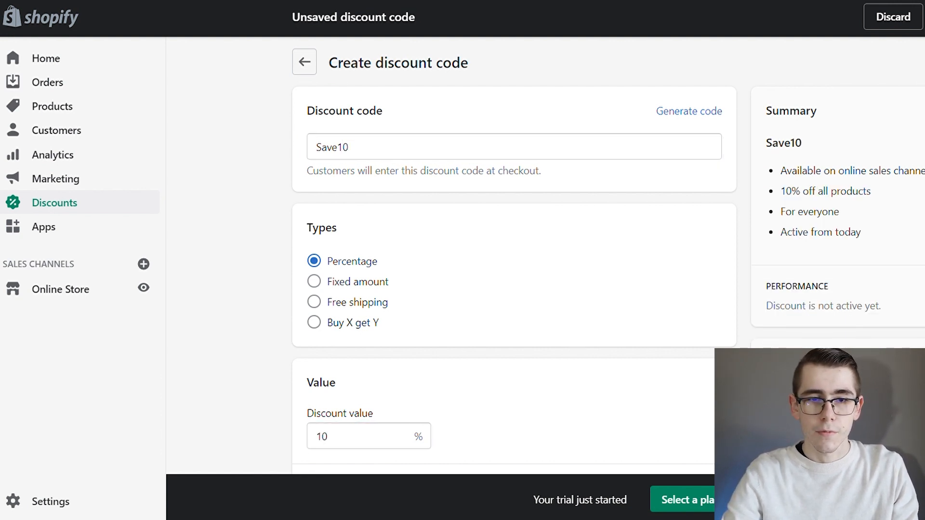
# Limit the Save10 discount code to one use per customer
pyautogui.scroll(-7, 333, 254)
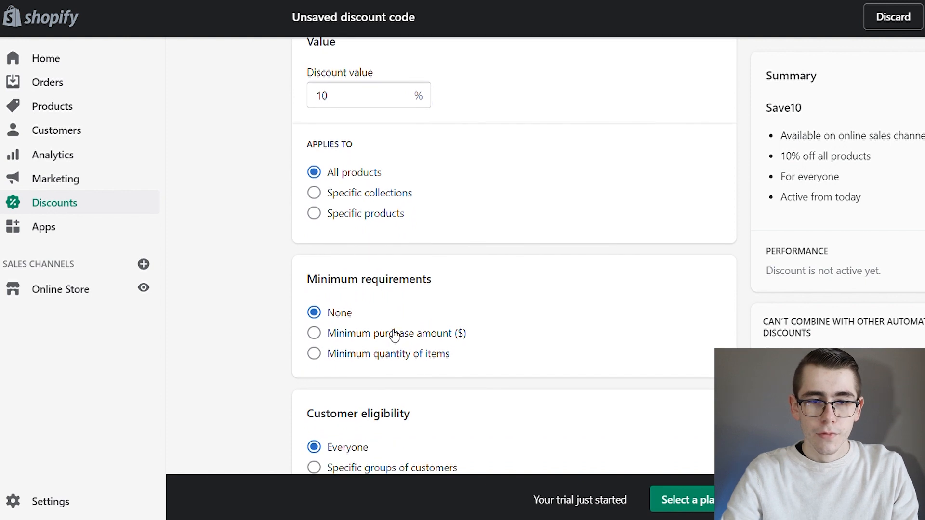
pyautogui.scroll(-1, 514, 256)
pyautogui.scroll(-4, 507, 227)
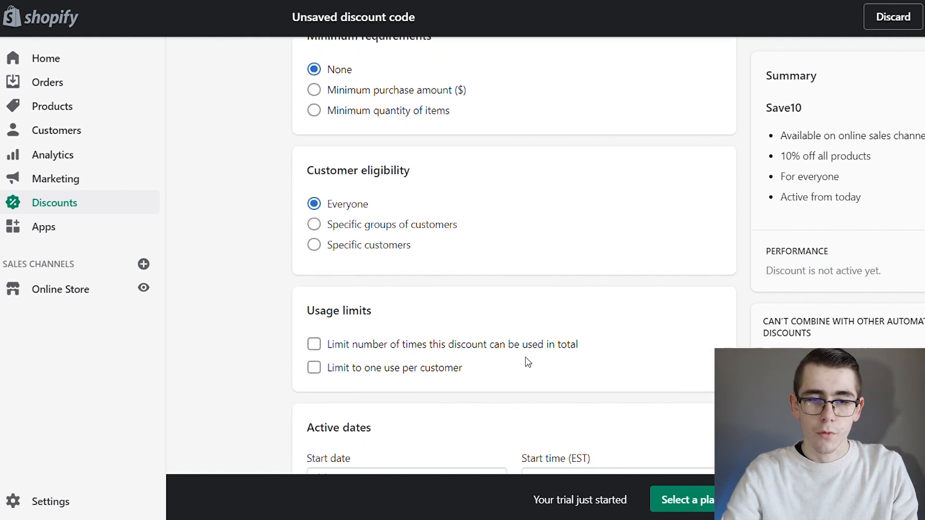
pyautogui.click(317, 369)
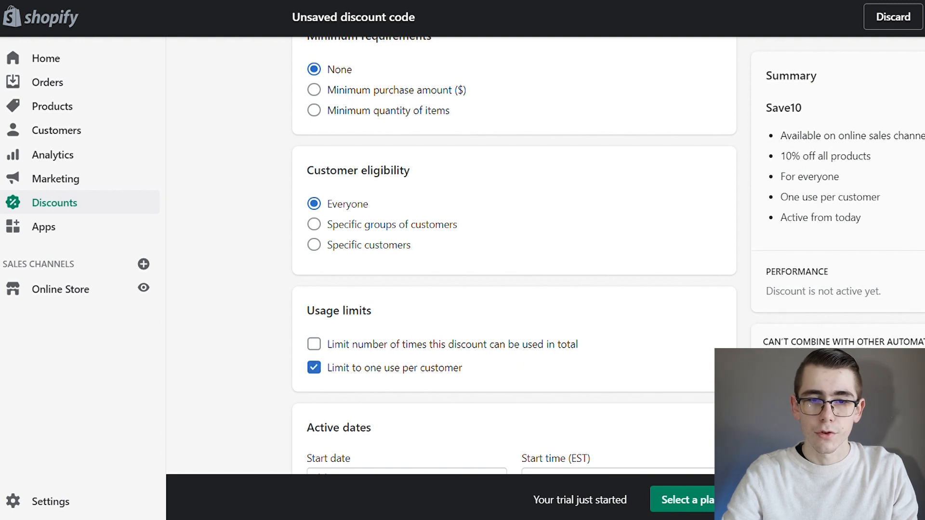
pyautogui.scroll(-3, 514, 256)
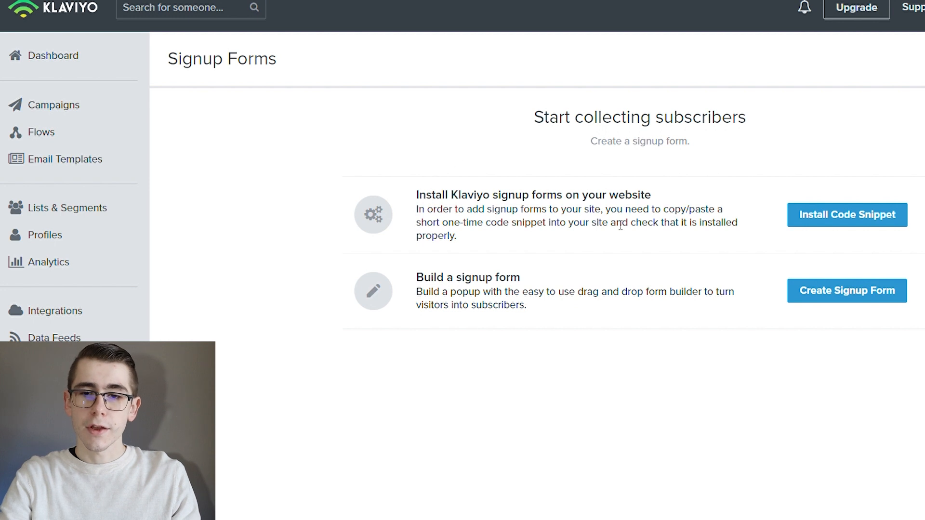
# In Klaviyo, create a signup form from the Don't miss out flyout template, subscribing people to the Newsletter list
pyautogui.click(857, 293)
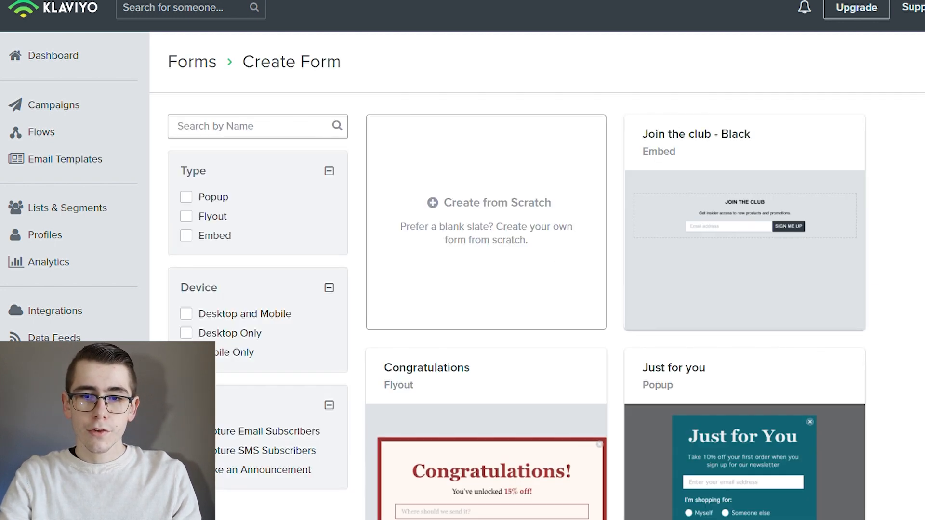
pyautogui.scroll(-10, 615, 289)
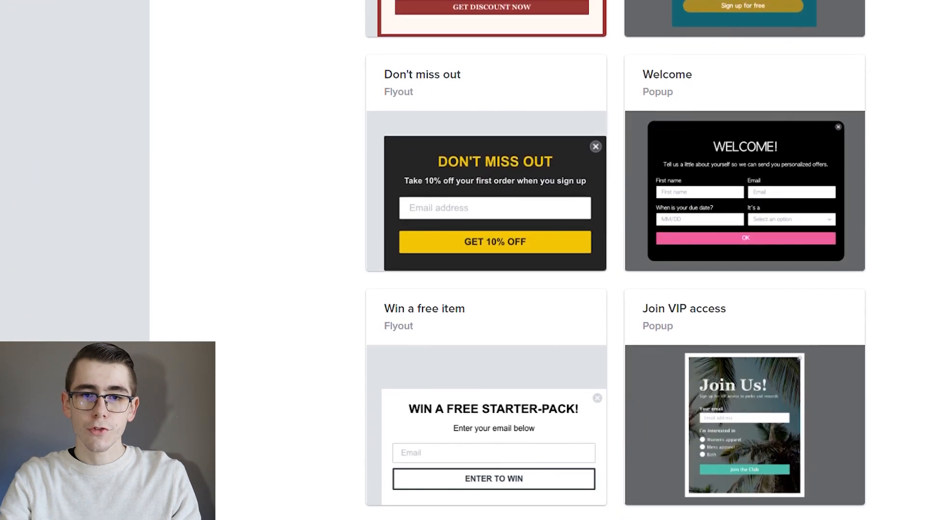
pyautogui.click(481, 161)
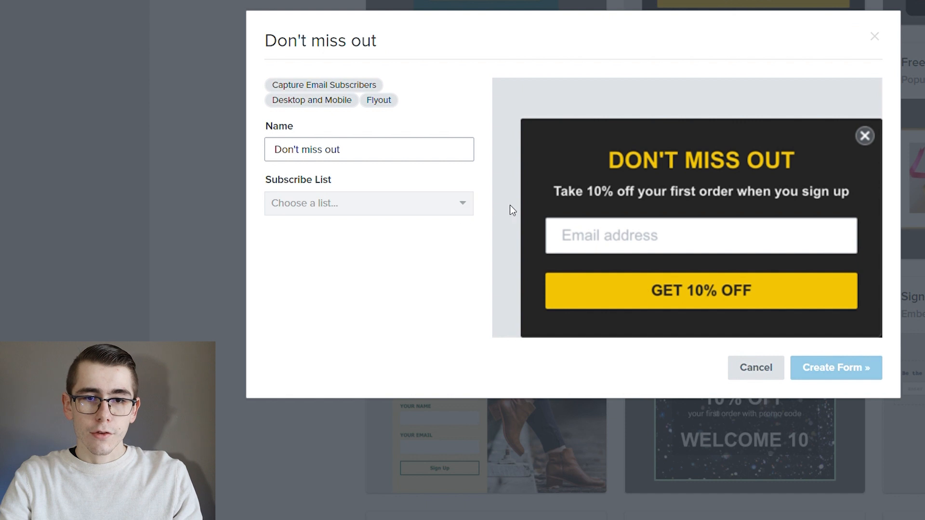
pyautogui.click(441, 213)
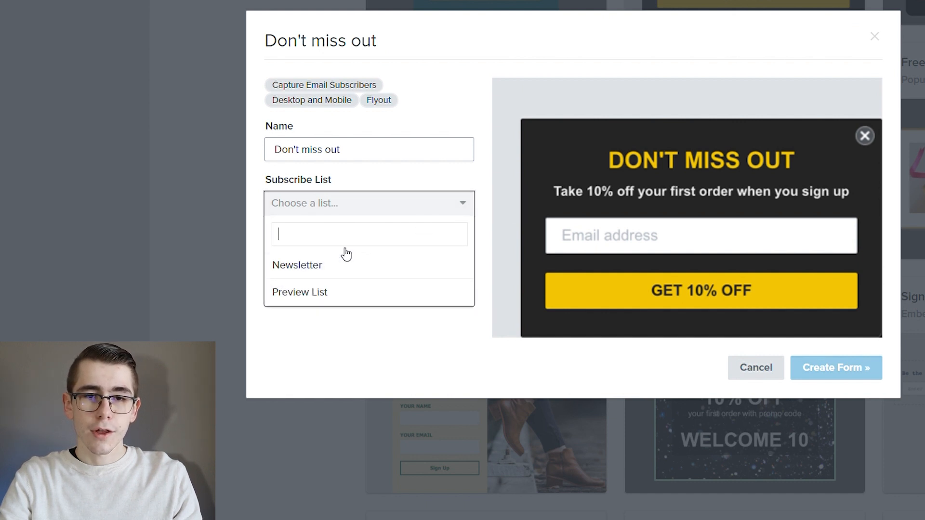
pyautogui.click(309, 265)
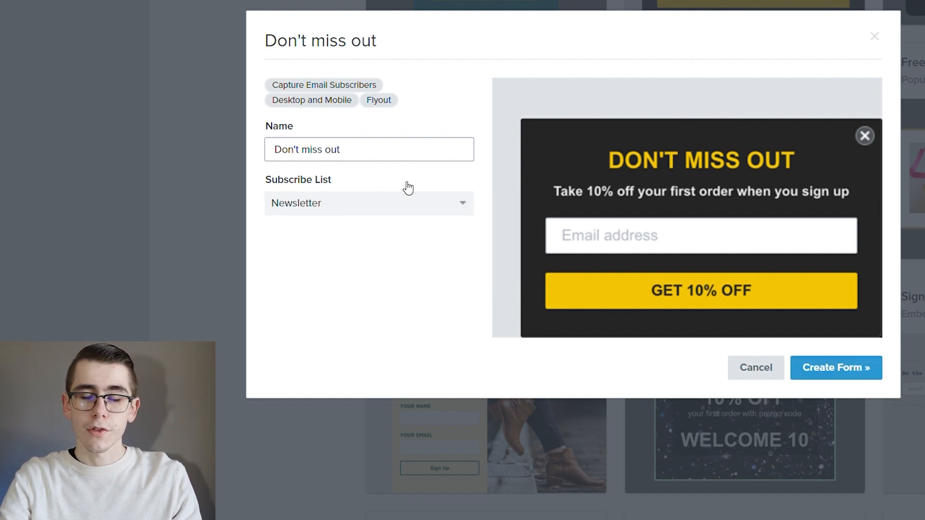
pyautogui.click(870, 378)
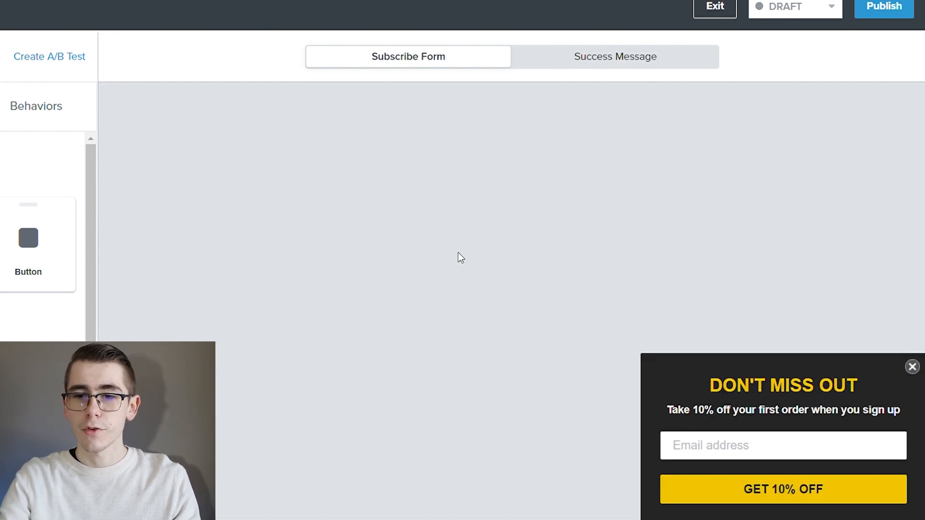
# Replace the coupon code placeholder in the form's success message with the Save10 discount code
pyautogui.click(856, 385)
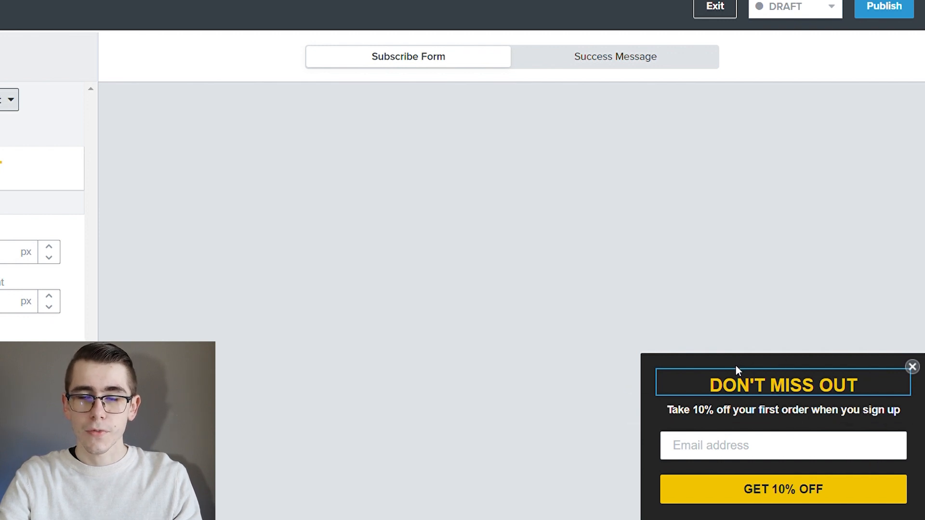
pyautogui.click(608, 59)
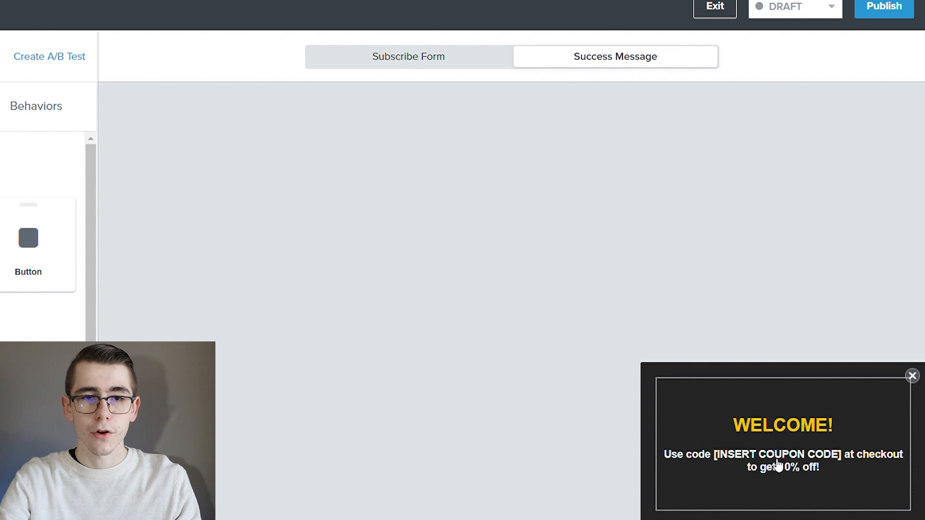
pyautogui.click(743, 453)
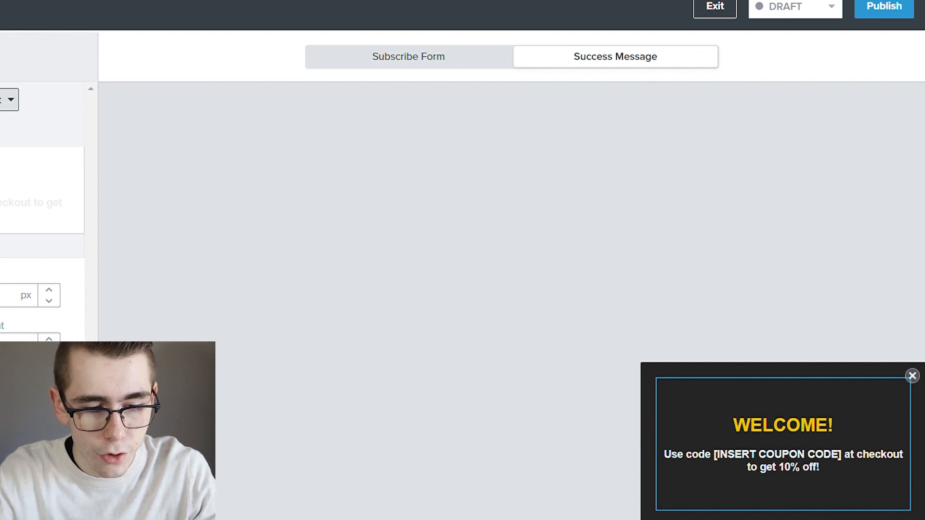
pyautogui.write('SA')
pyautogui.write('10')
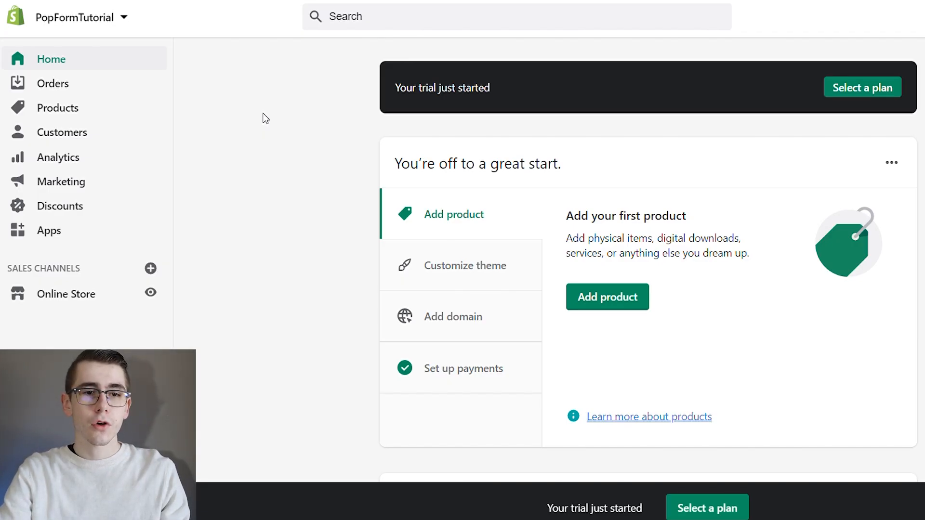
# Switch to the Shopify admin, view the customers page, and start a new email in the Shopify Email app
pyautogui.click(61, 141)
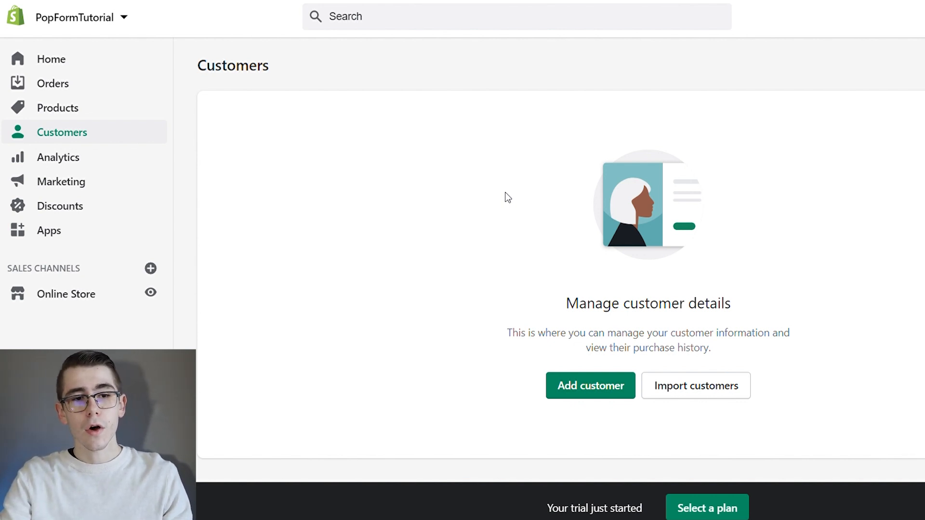
pyautogui.click(77, 239)
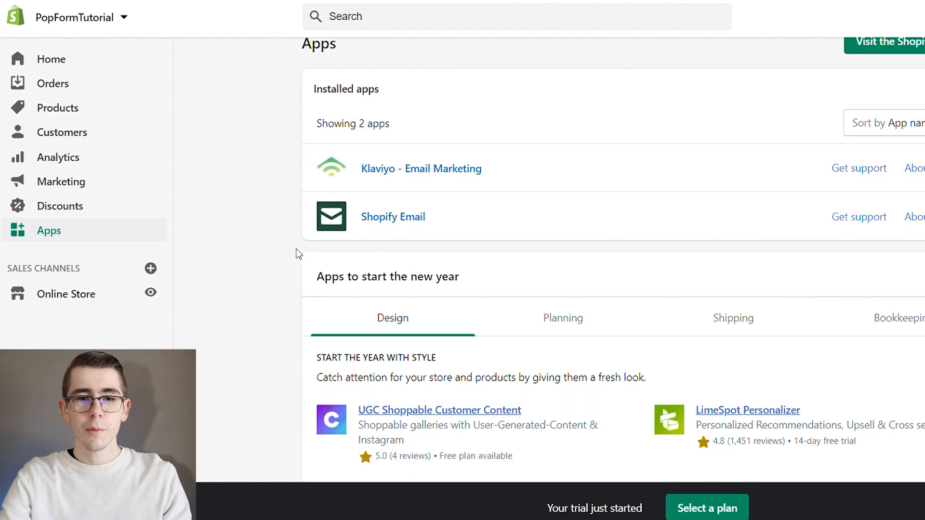
pyautogui.click(393, 224)
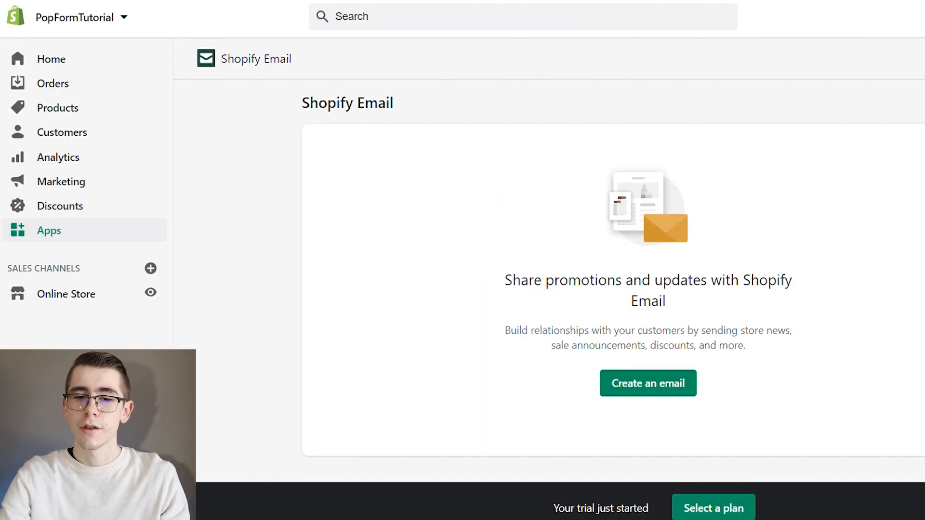
pyautogui.scroll(-1, 628, 252)
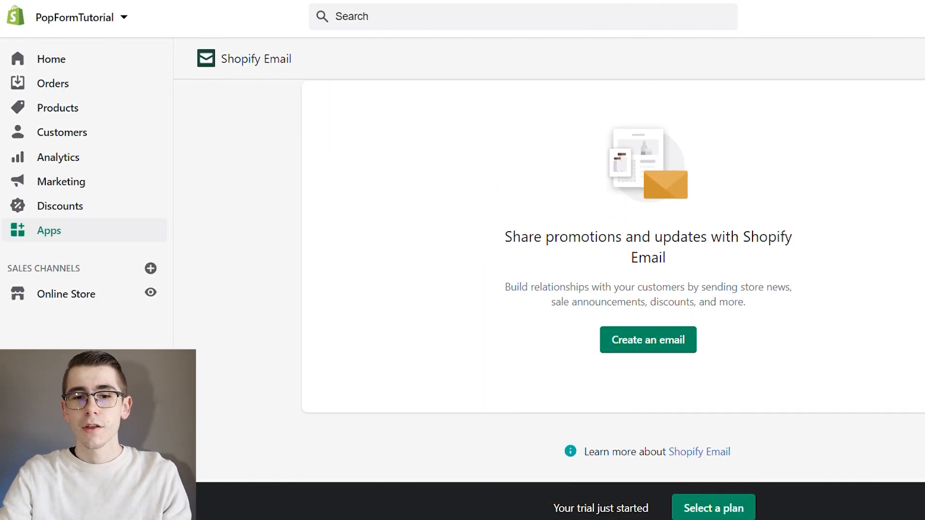
pyautogui.click(661, 348)
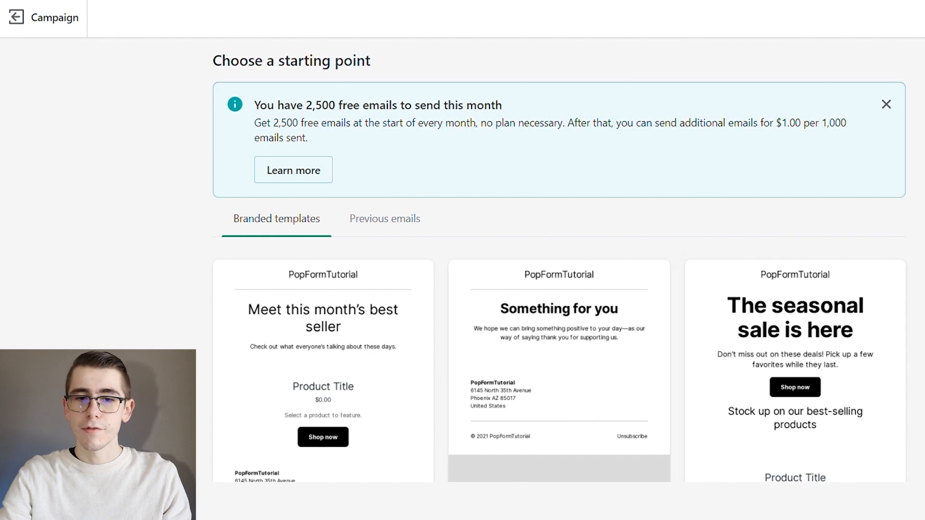
# Browse the branded email templates to compare the available designs
pyautogui.scroll(-5, 559, 260)
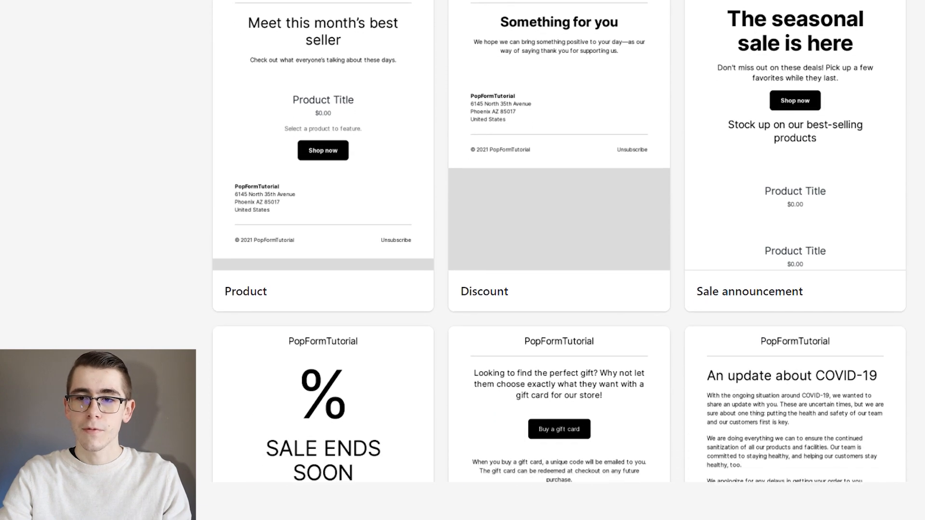
pyautogui.scroll(-2, 559, 260)
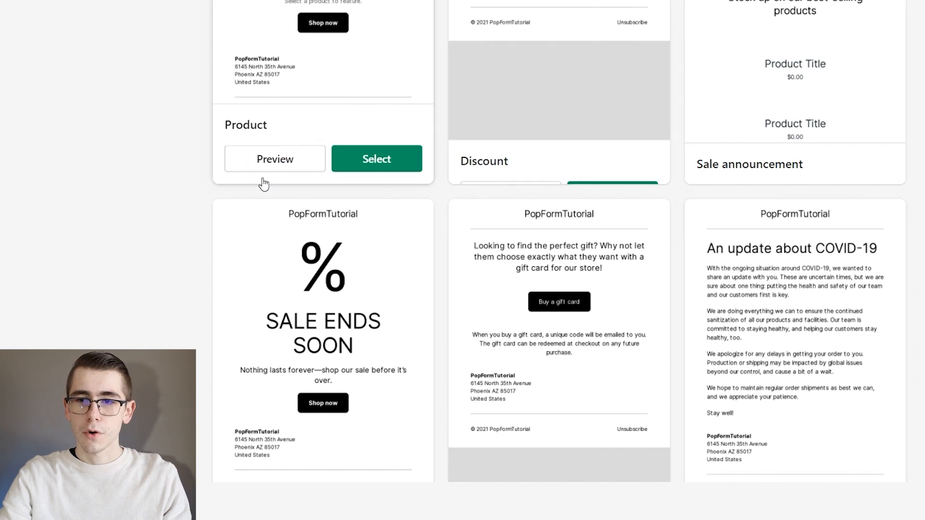
pyautogui.scroll(-4, 819, 217)
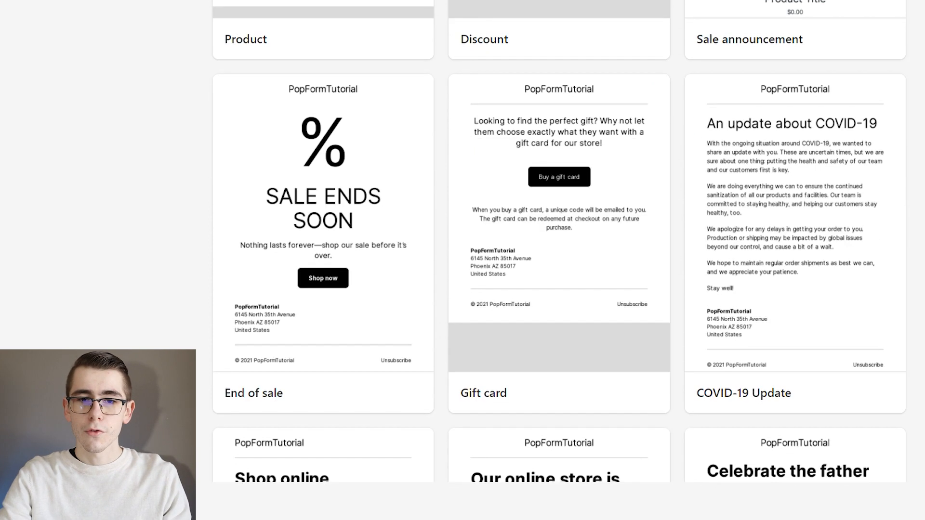
pyautogui.moveTo(840, 194)
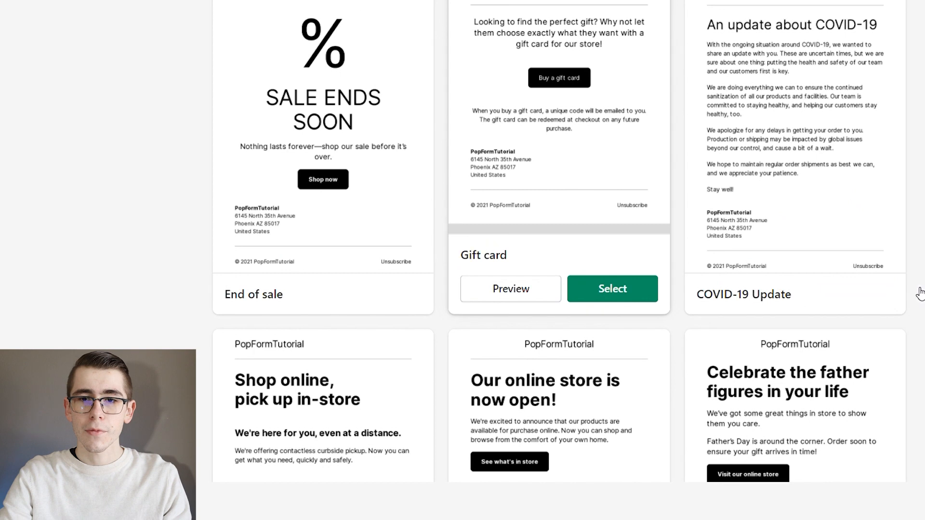
pyautogui.scroll(3, 917, 291)
pyautogui.scroll(6, 559, 260)
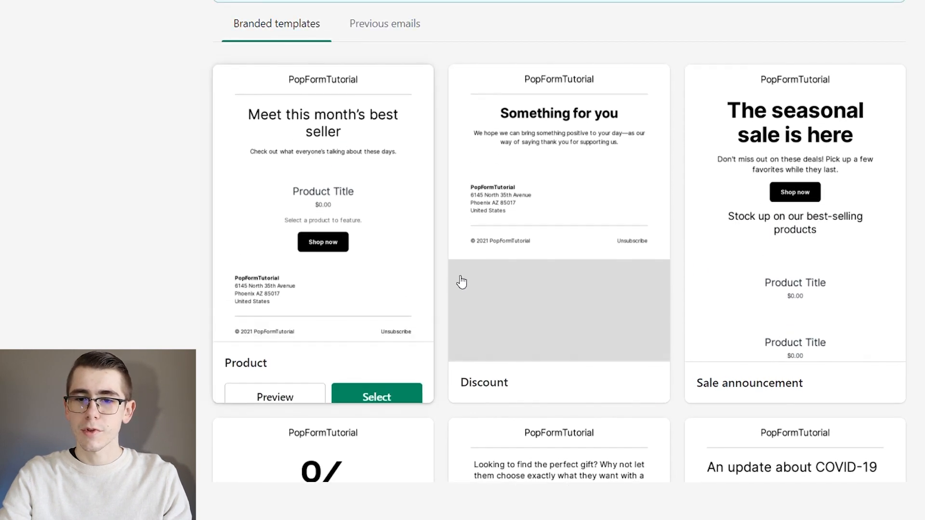
# Choose the Sale announcement branded template for the new email
pyautogui.moveTo(776, 241)
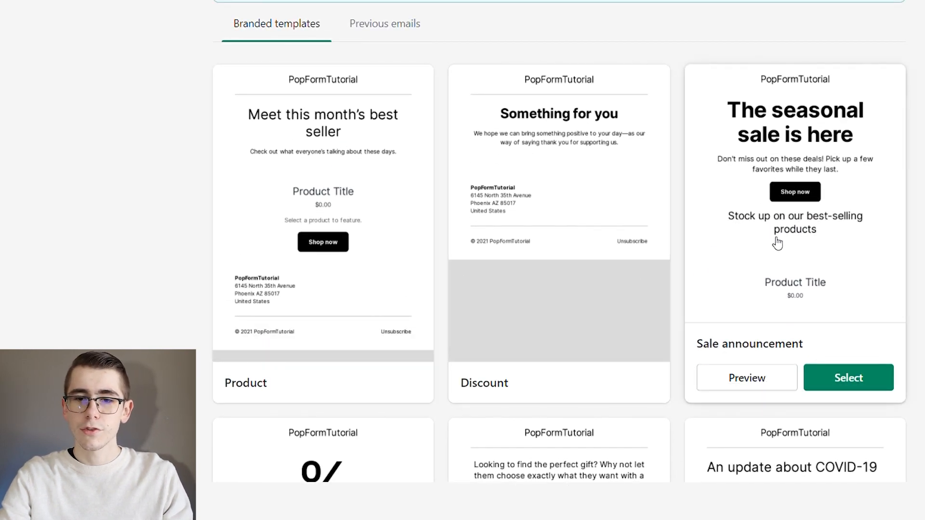
pyautogui.click(851, 368)
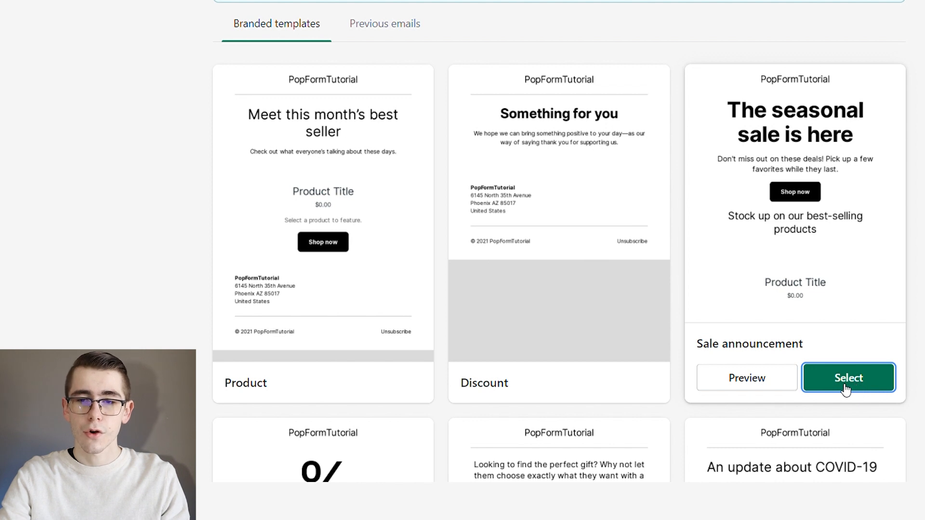
pyautogui.click(846, 386)
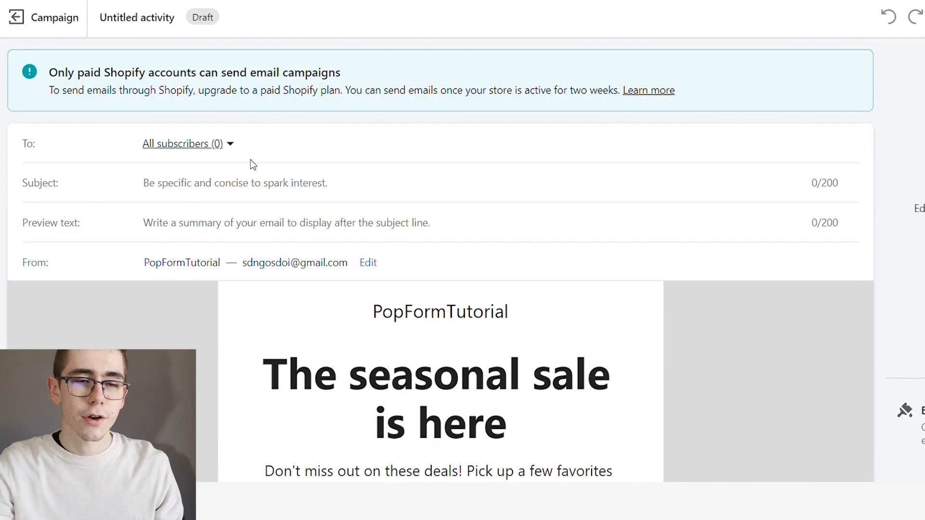
# Set the email subject to "Here's a discount from us!" and the preview text to "You won't want to miss this deal. Come celebrate with us by..."
pyautogui.click(229, 188)
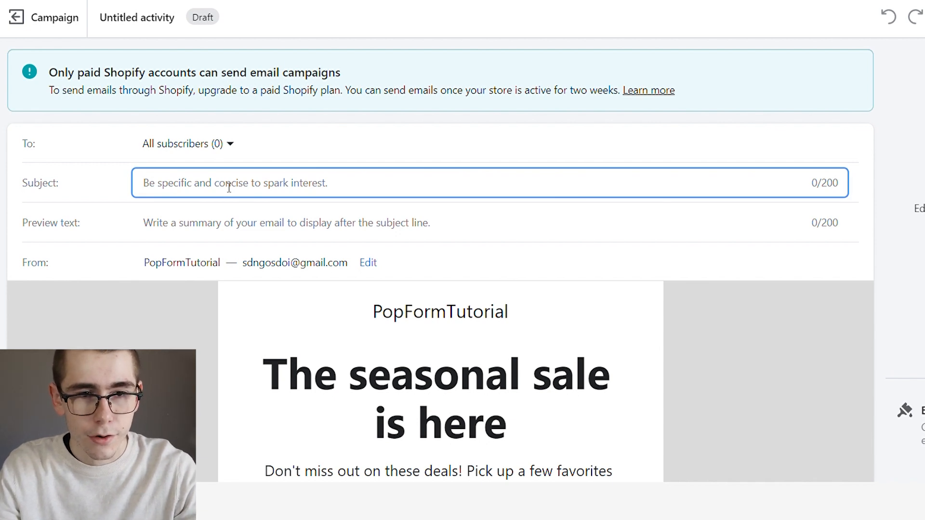
pyautogui.write("Here's a discoutn f")
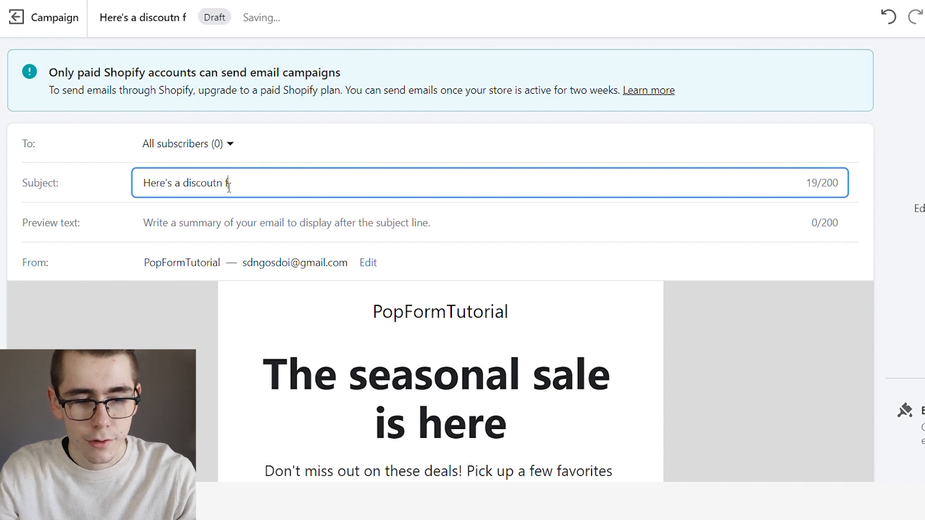
pyautogui.write('rom us!')
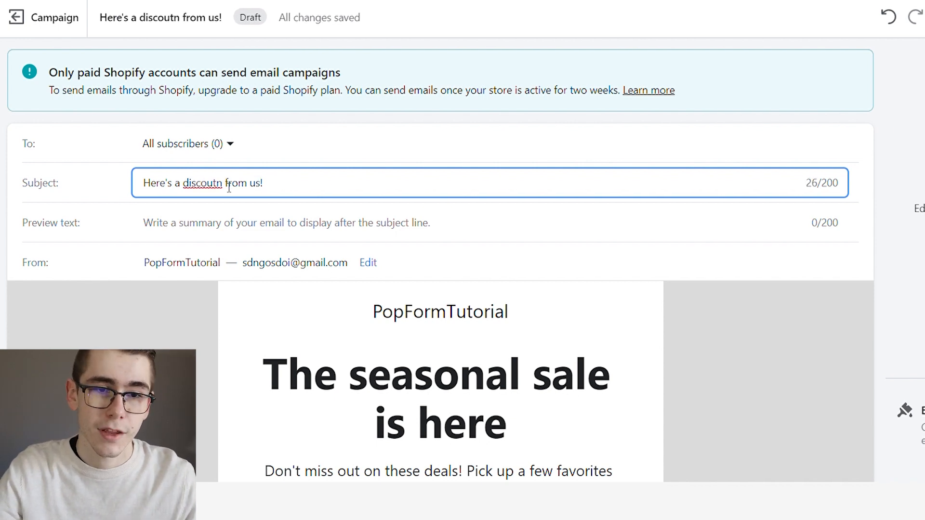
pyautogui.doubleClick(201, 185)
pyautogui.write('discount')
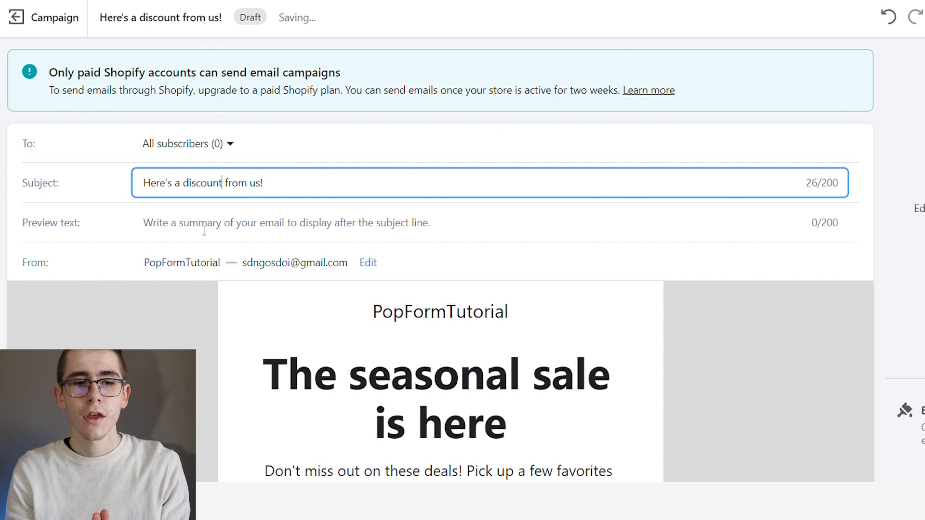
pyautogui.click(204, 232)
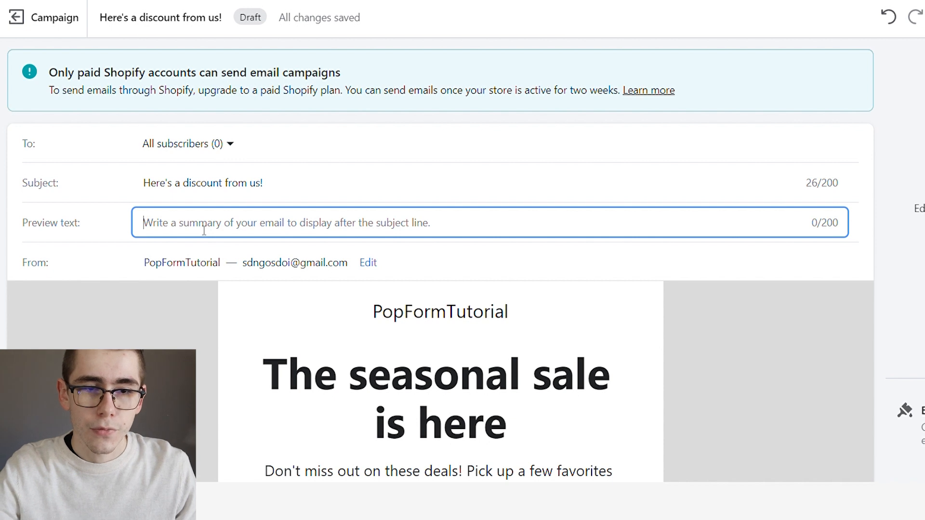
pyautogui.click(197, 258)
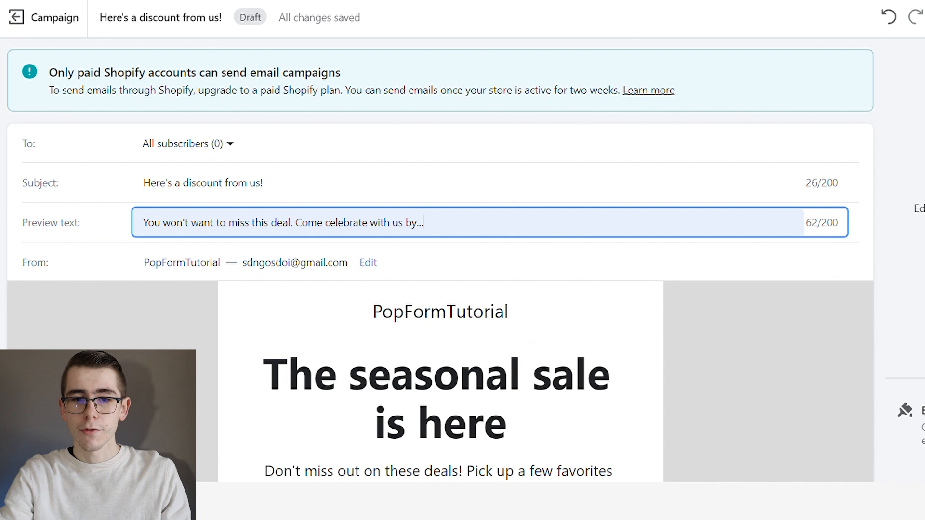
# Examine the email body's editable sections, from the seasonal sale heading through the product blocks to the footer
pyautogui.scroll(-10, 441, 260)
pyautogui.scroll(10, 440, 260)
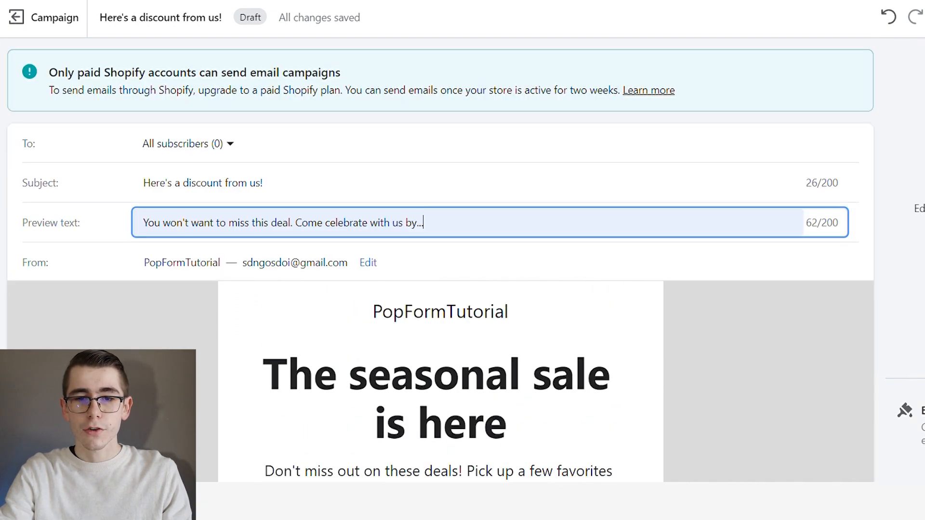
pyautogui.scroll(-4, 440, 260)
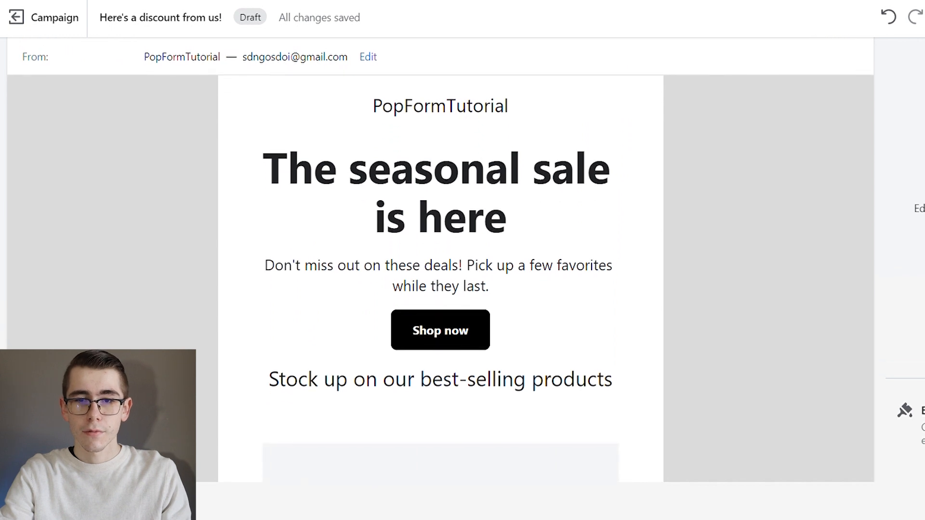
pyautogui.click(573, 291)
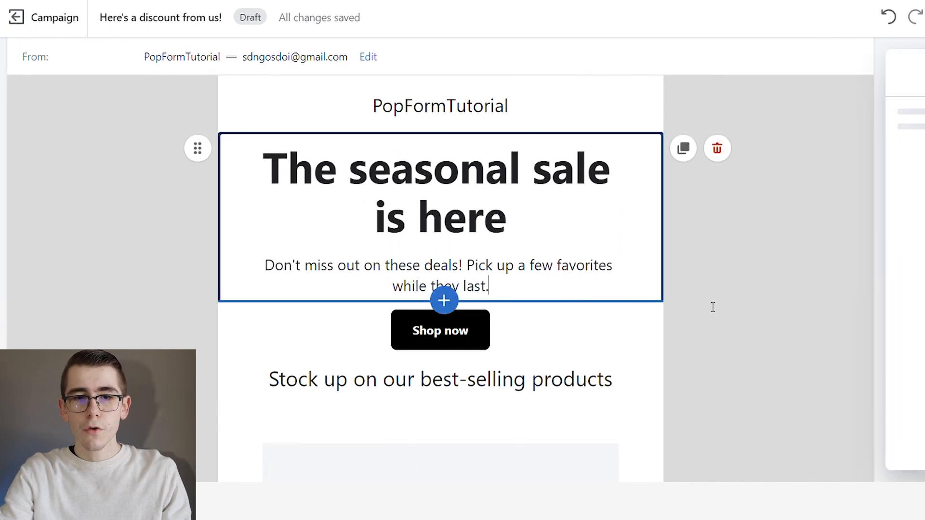
pyautogui.scroll(2, 440, 260)
pyautogui.scroll(-2, 441, 260)
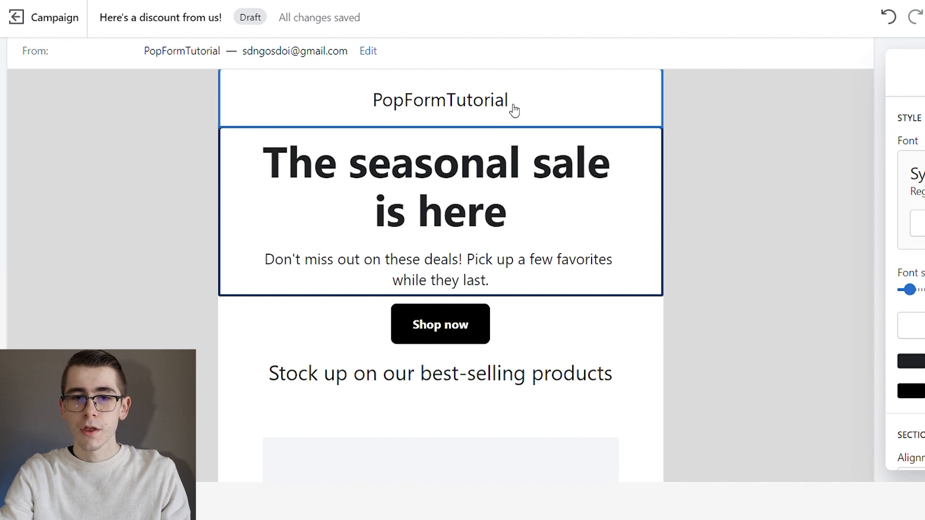
pyautogui.moveTo(509, 214); pyautogui.dragTo(289, 166)
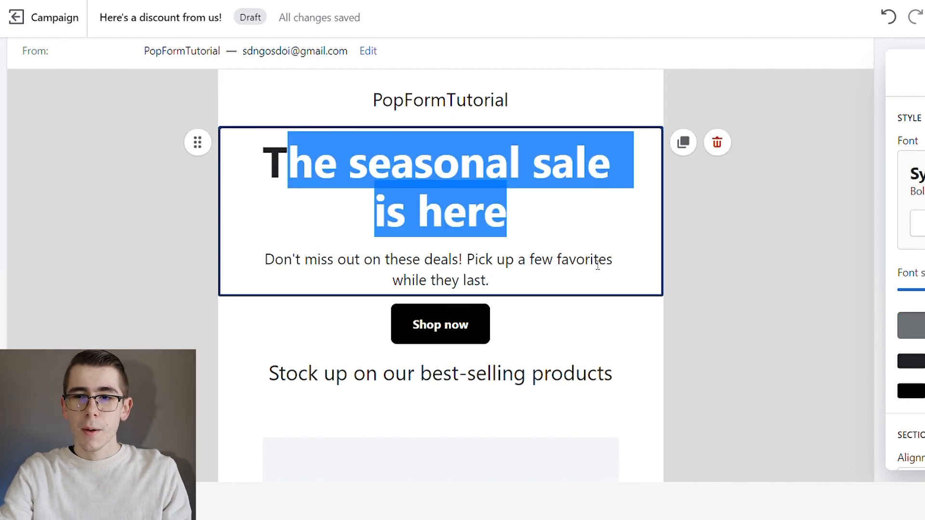
pyautogui.click(696, 267)
pyautogui.scroll(-20, 440, 260)
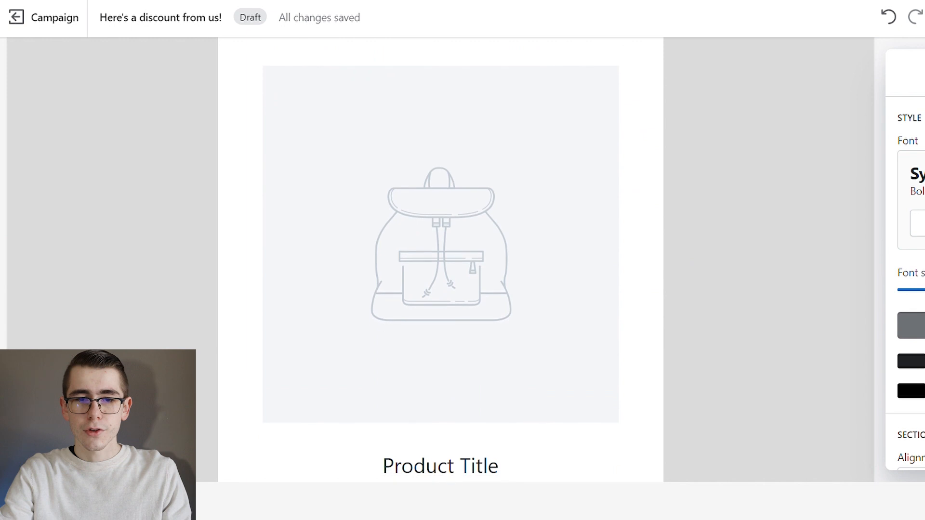
pyautogui.scroll(-4, 441, 260)
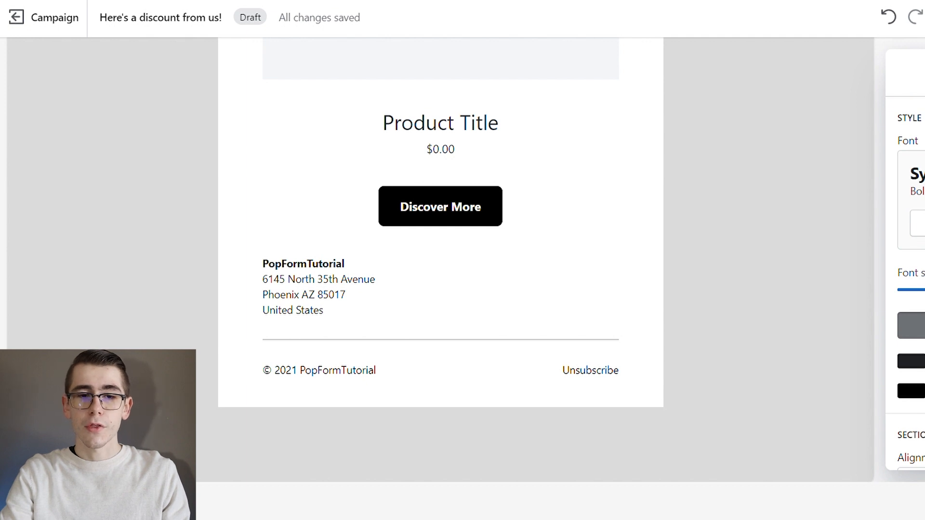
pyautogui.scroll(5, 441, 260)
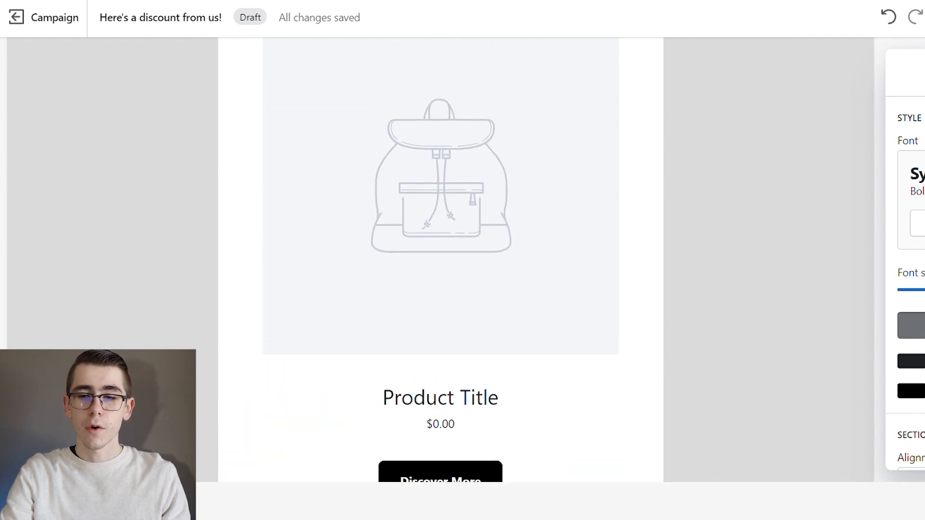